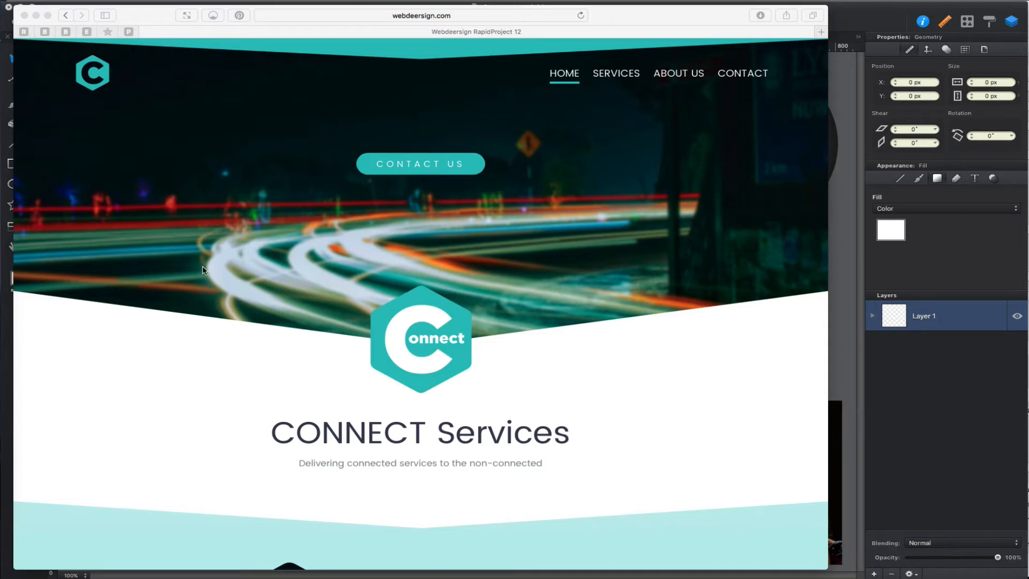
Look through the template's home page, examining the logo, the hexagon-shaped images, the content sections and the Clients row.
scroll(203, 269, down, 5)
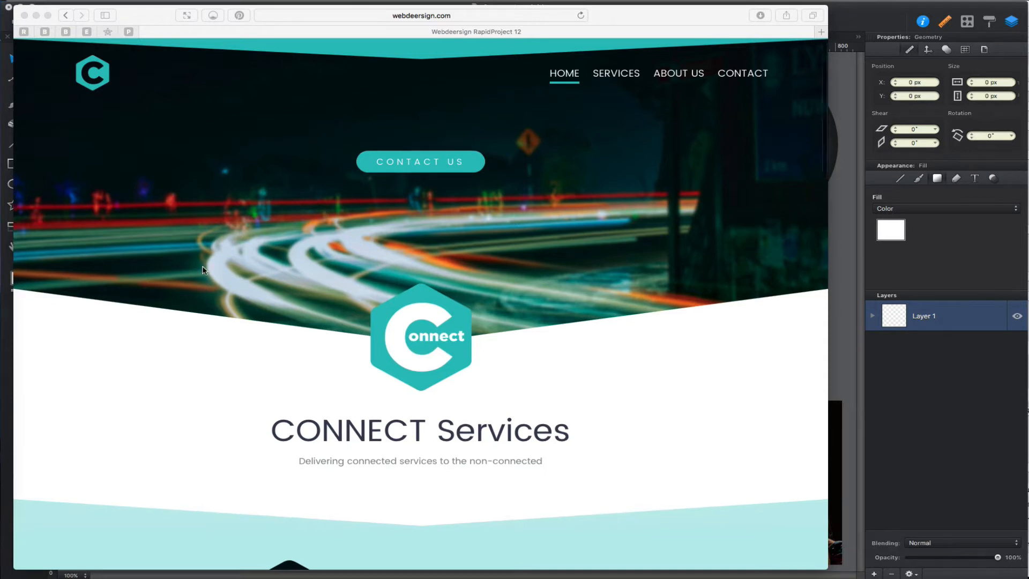
scroll(202, 271, down, 3)
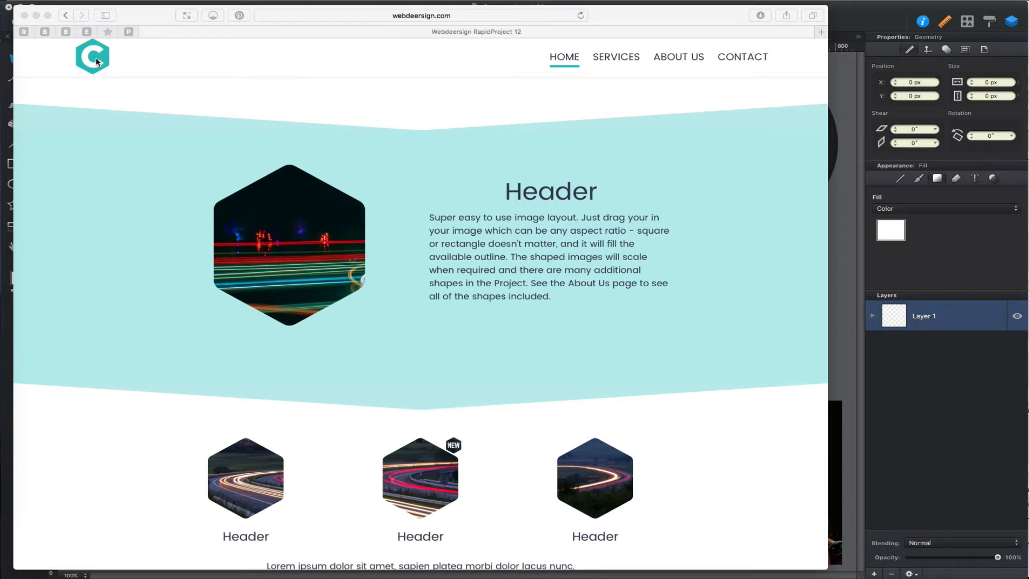
scroll(161, 198, down, 10)
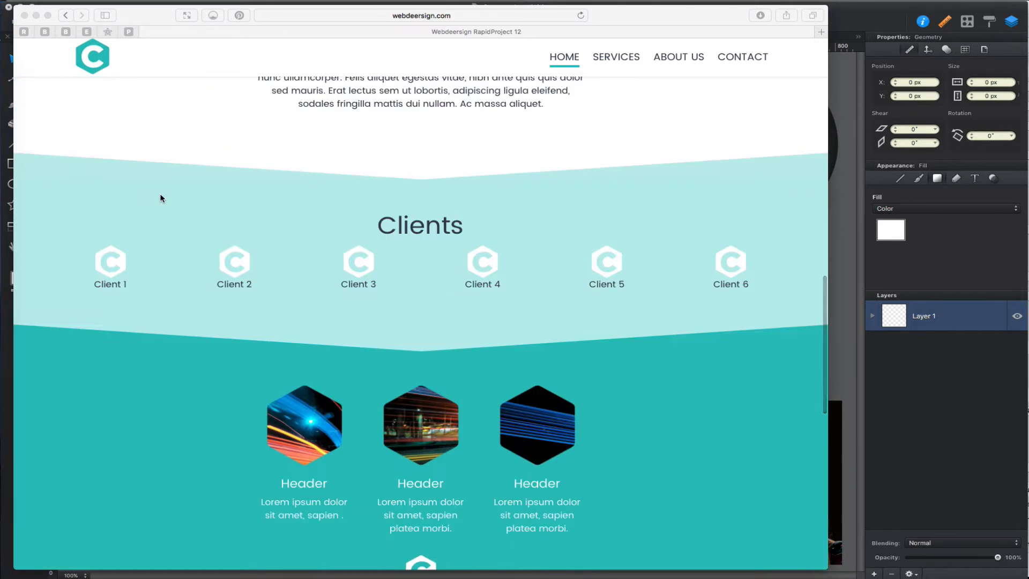
scroll(161, 198, down, 5)
scroll(161, 197, up, 5)
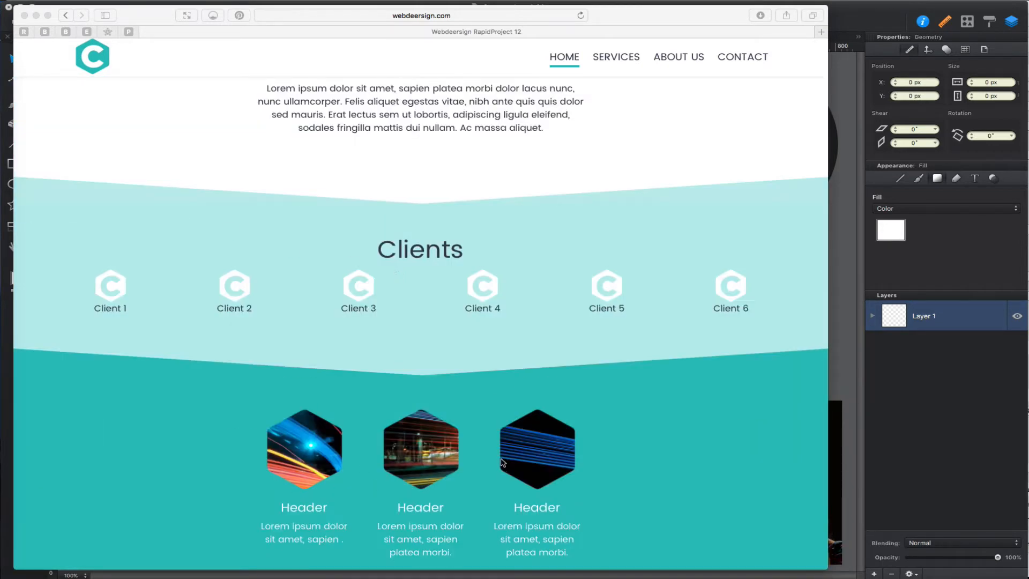
scroll(324, 374, up, 10)
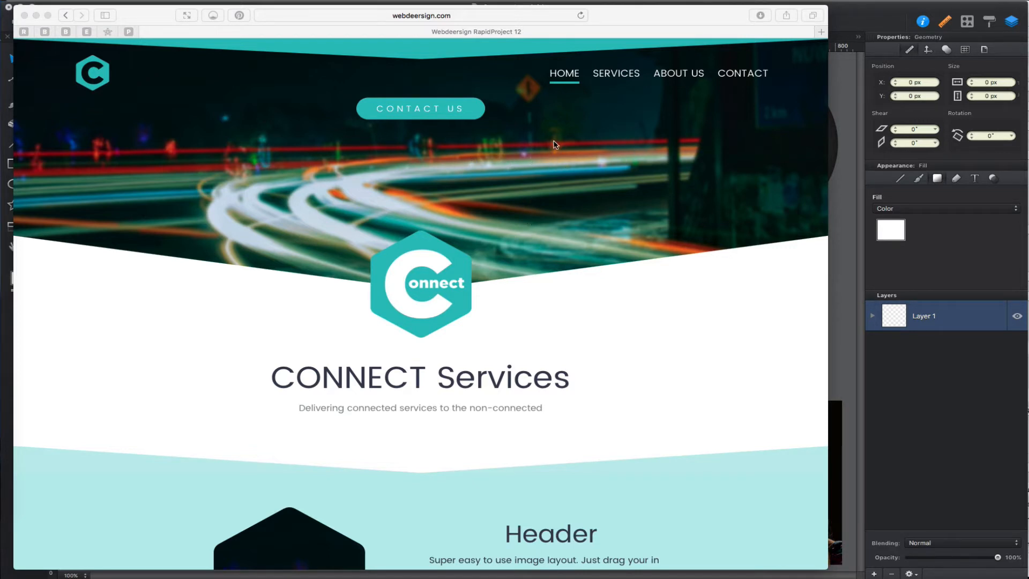
scroll(555, 182, down, 6)
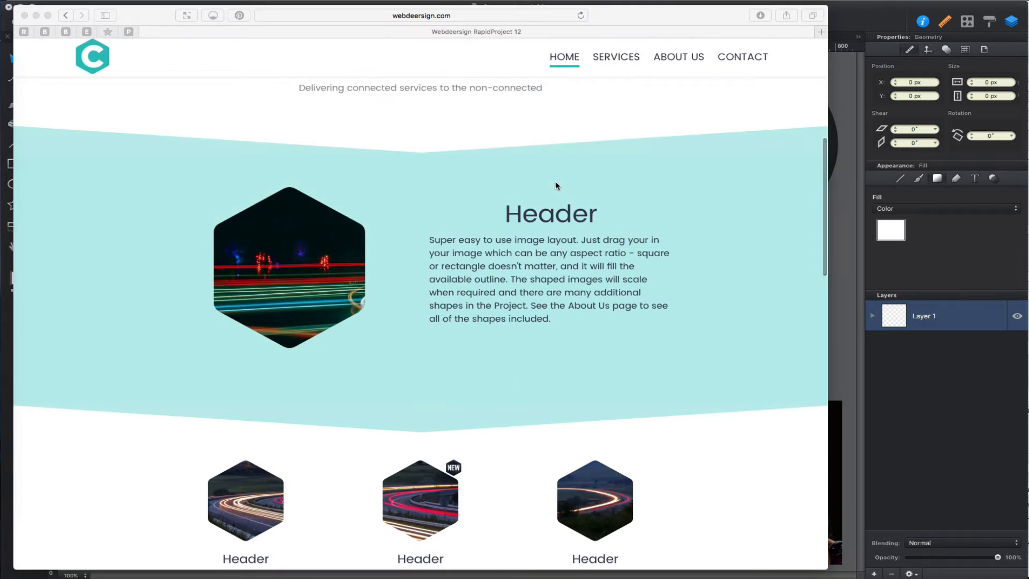
scroll(556, 181, down, 3)
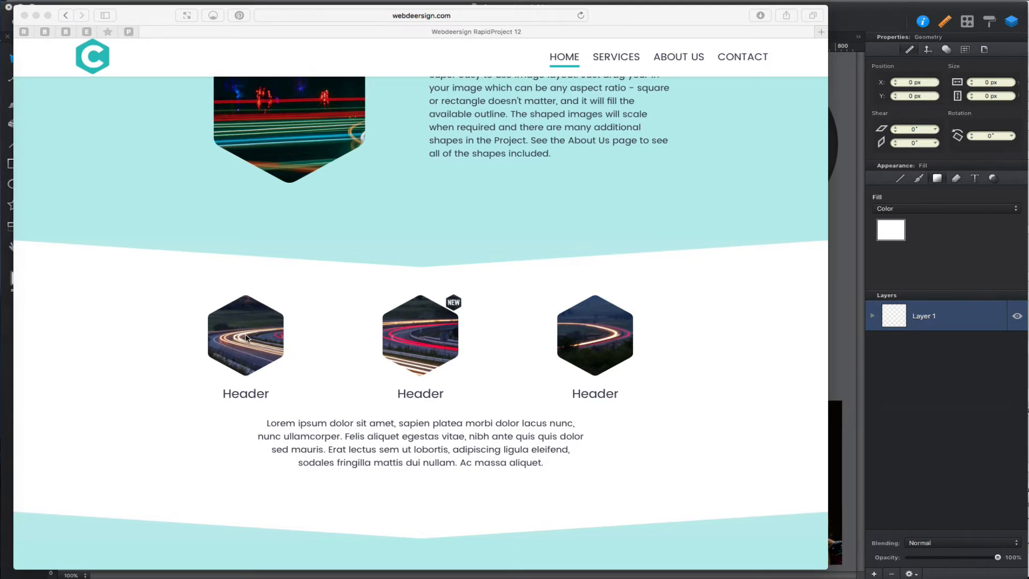
scroll(665, 279, down, 3)
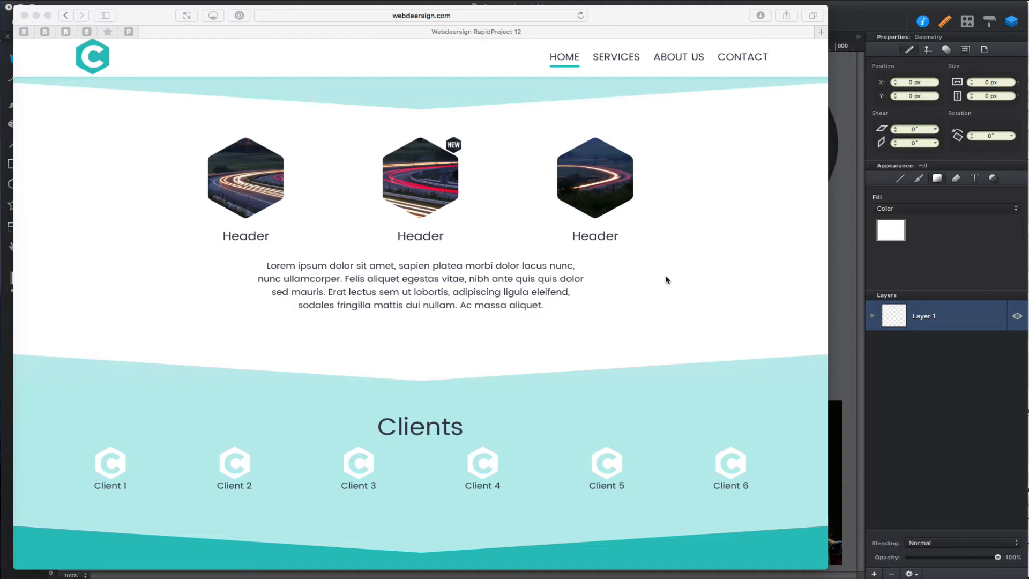
scroll(665, 279, up, 12)
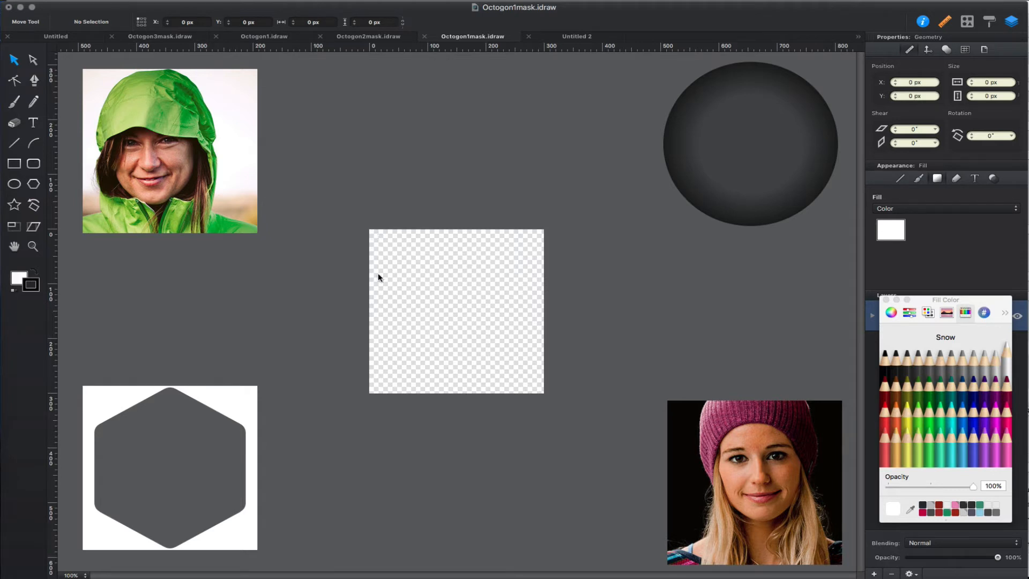
Draw a white 300 × 300 px square covering the canvas and an ellipse about 271 × 201 px centred over it.
click(21, 169)
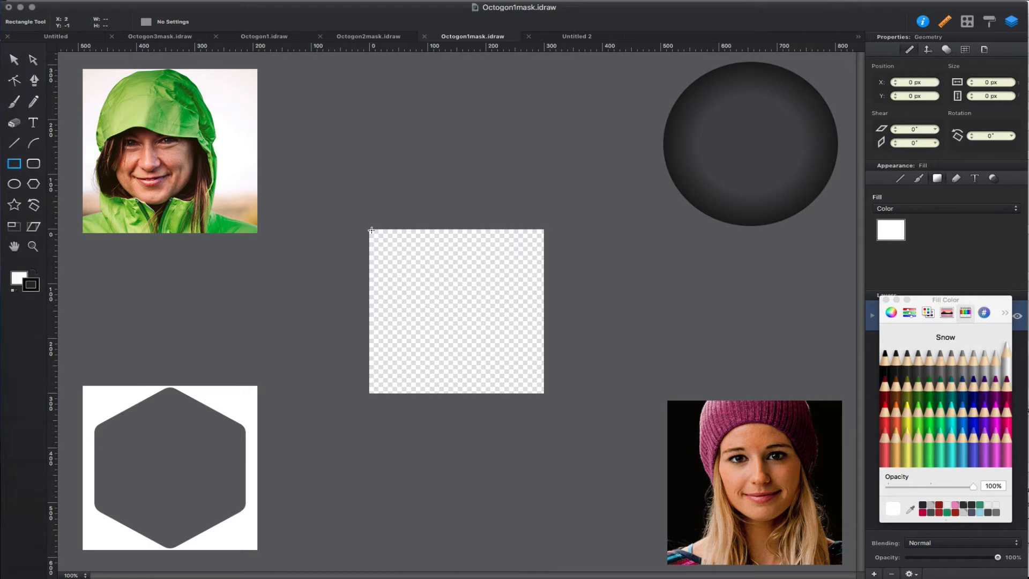
drag(372, 230, 544, 393)
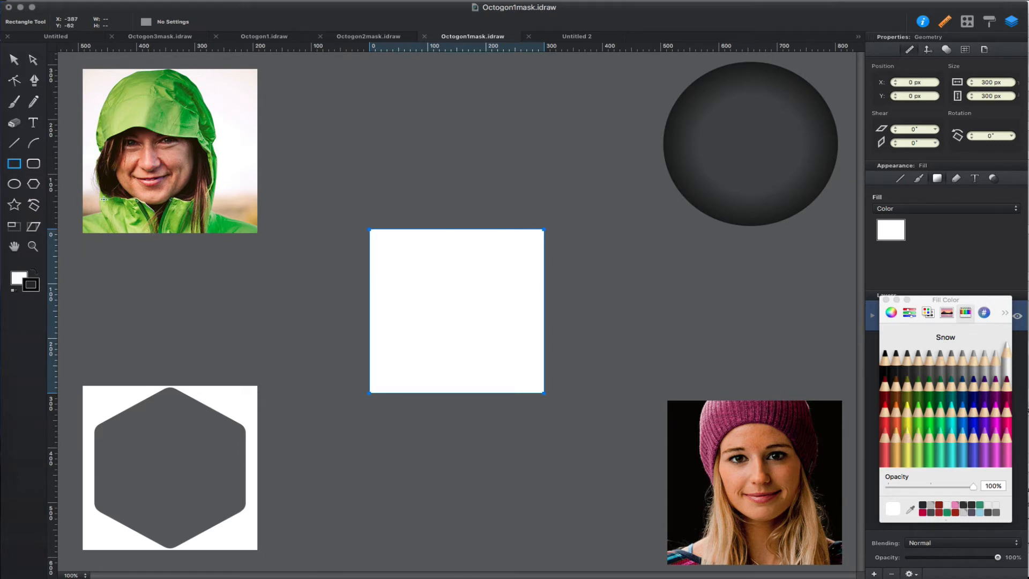
click(15, 185)
drag(379, 271, 520, 364)
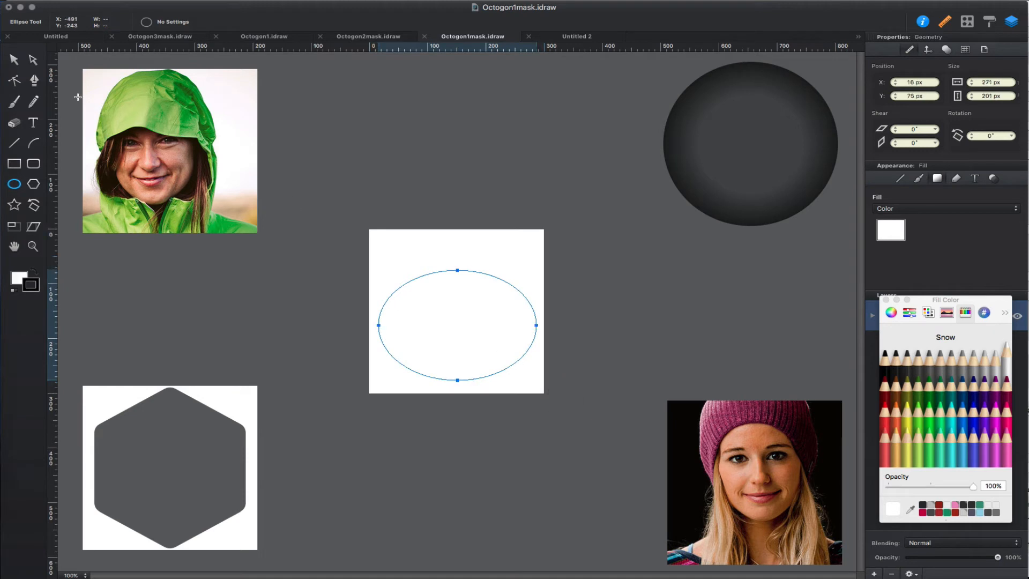
click(14, 59)
drag(455, 320, 455, 306)
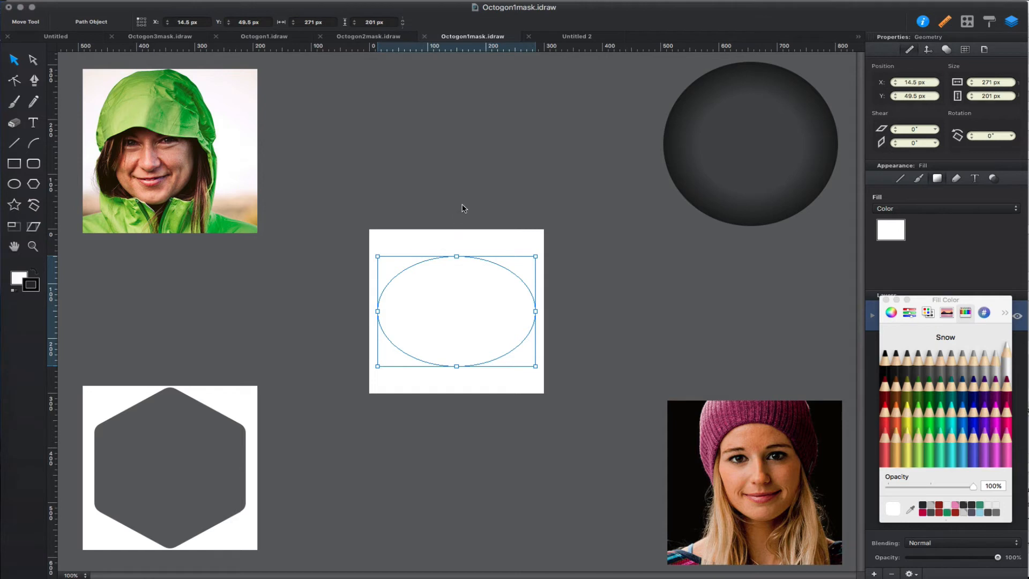
Subtract the ellipse from the white square to cut an oval opening.
shift+click(481, 243)
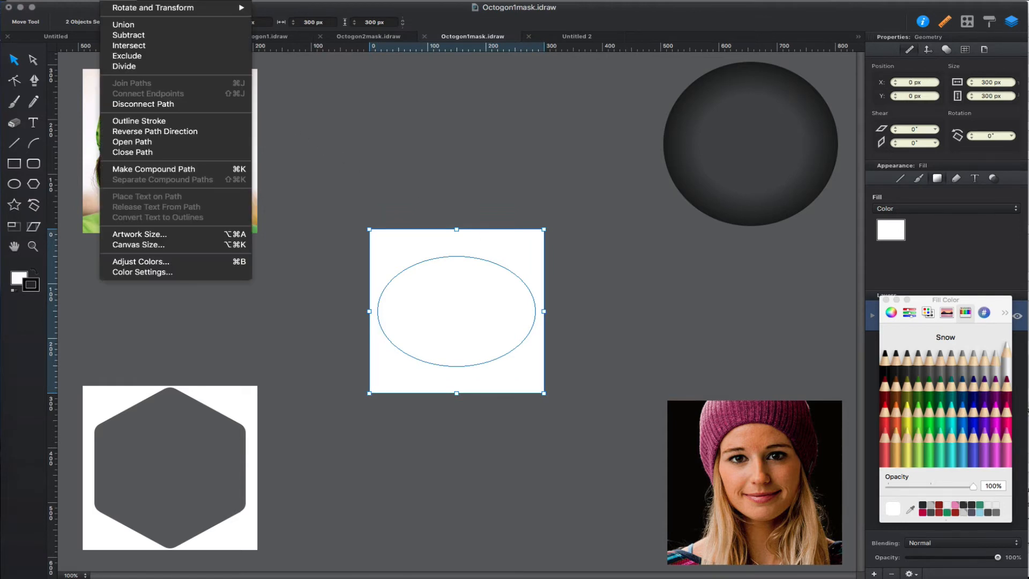
click(133, 38)
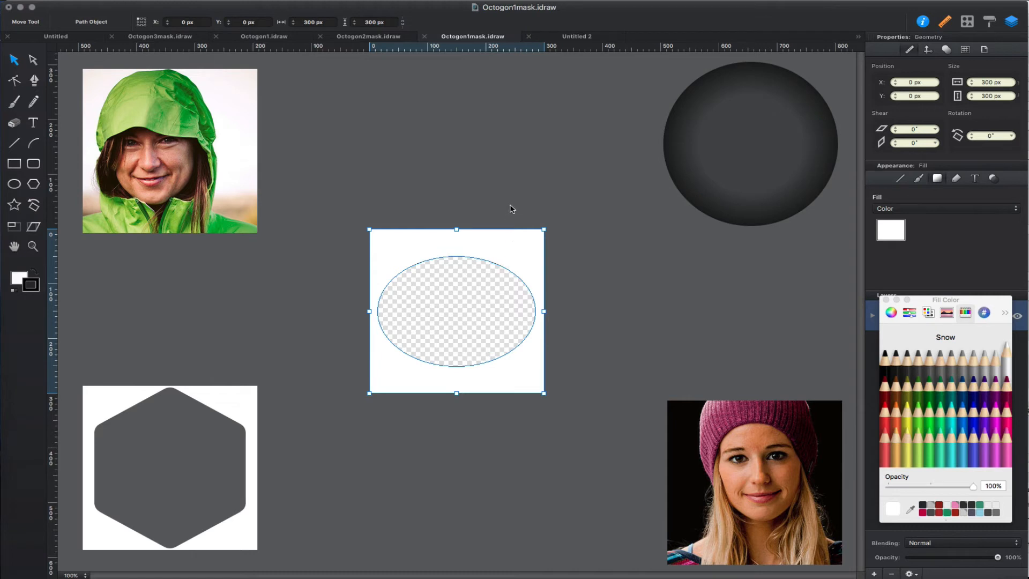
click(513, 201)
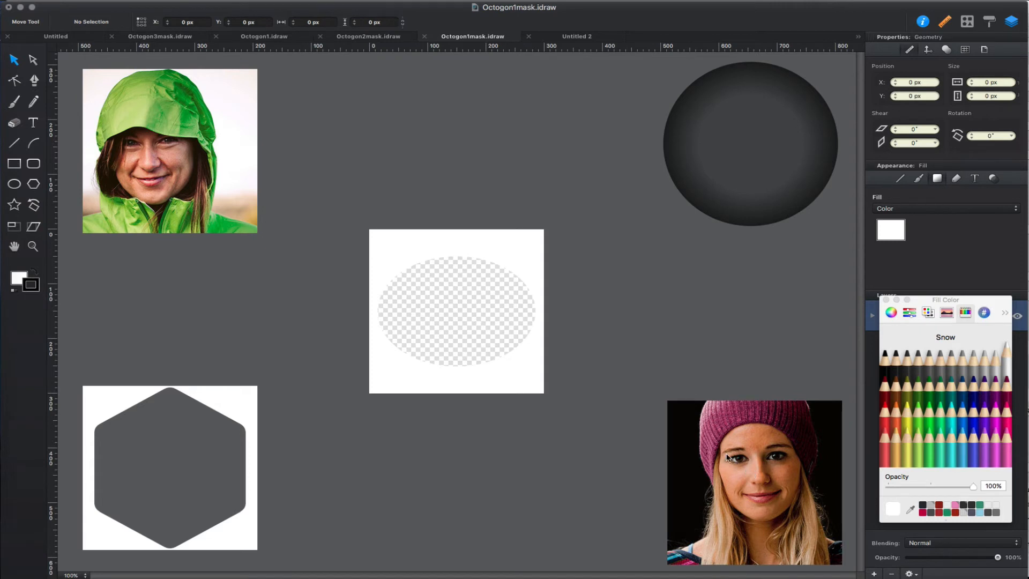
Place the purple-hat photo behind the oval mask at 0, 0 px and put a copy of the photo beside the canvas.
drag(478, 314, 454, 301)
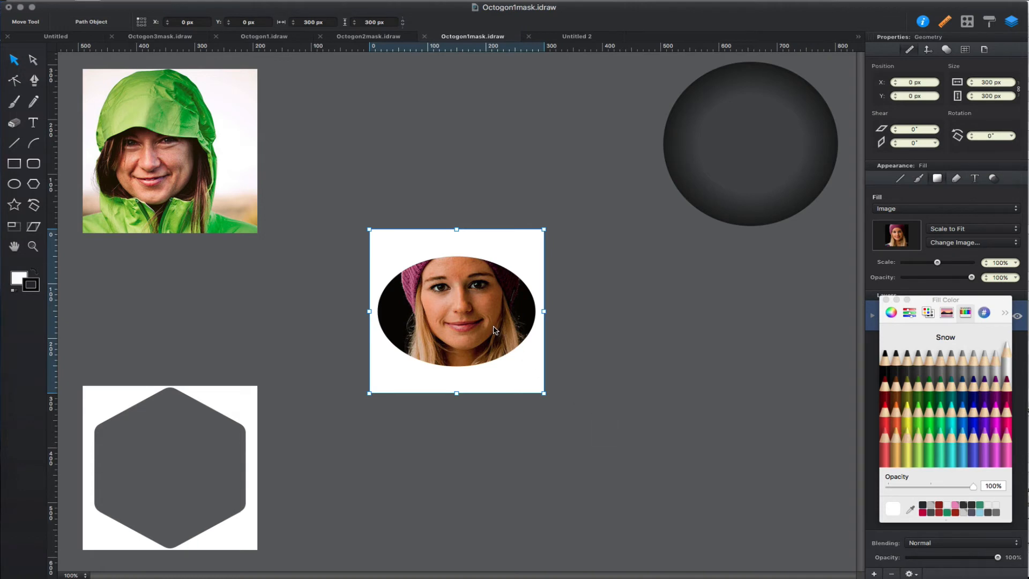
drag(494, 329, 705, 330)
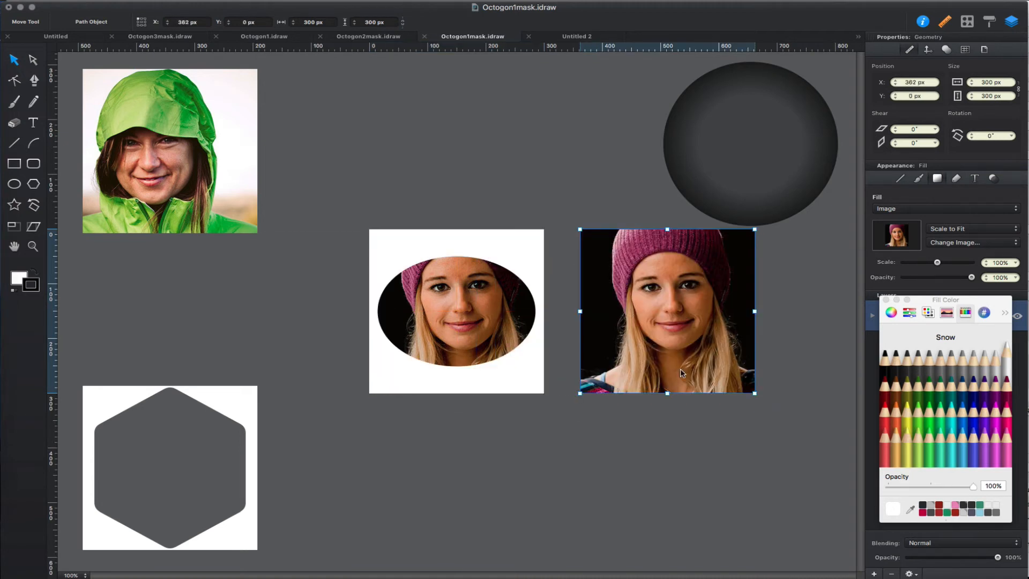
click(569, 487)
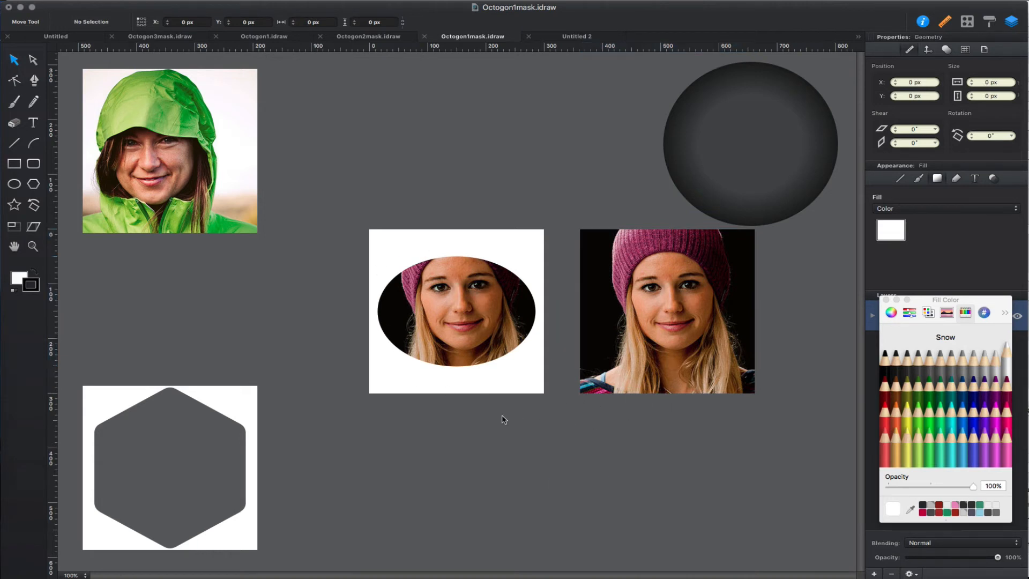
Replace the oval mask over the photo with the hexagon mask, aligned to the canvas and brought to the front.
drag(480, 392, 743, 487)
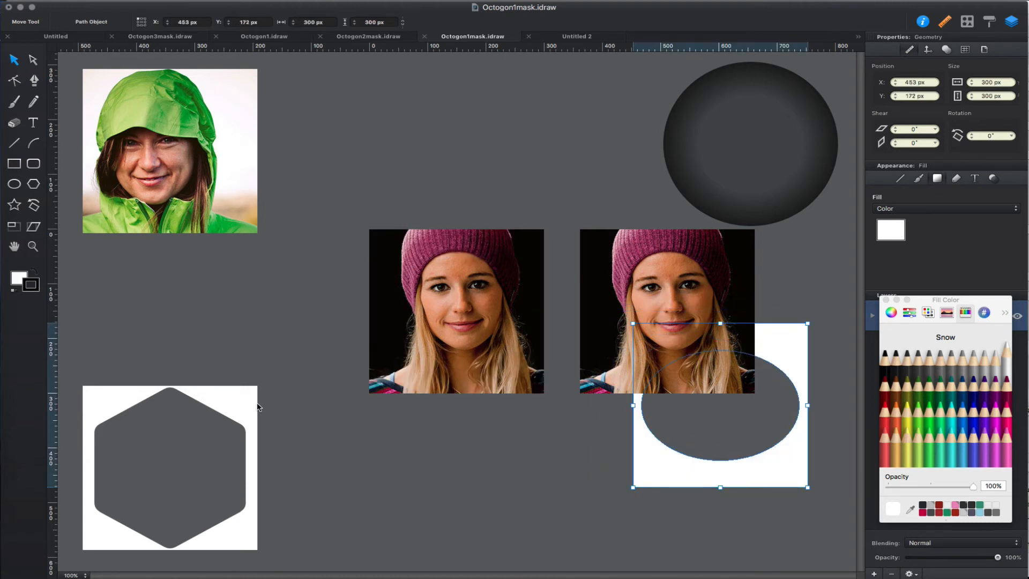
drag(296, 362, 522, 244)
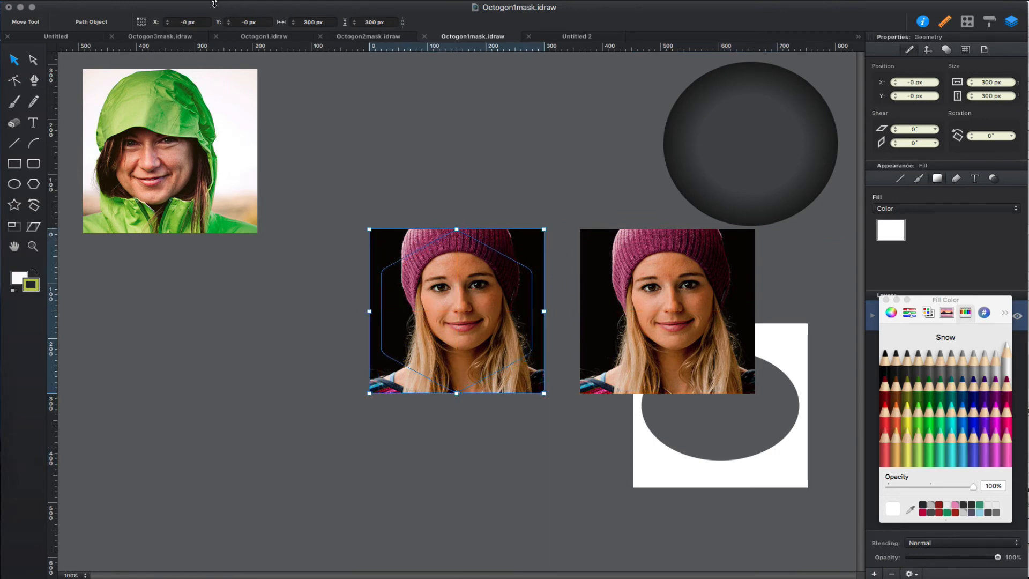
click(118, 1)
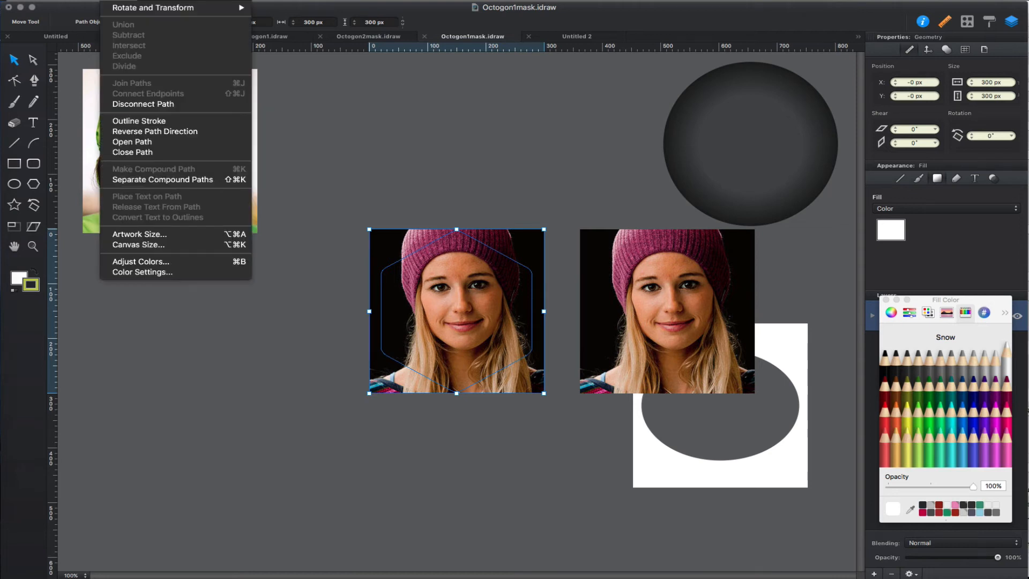
mouse_move(152, 1)
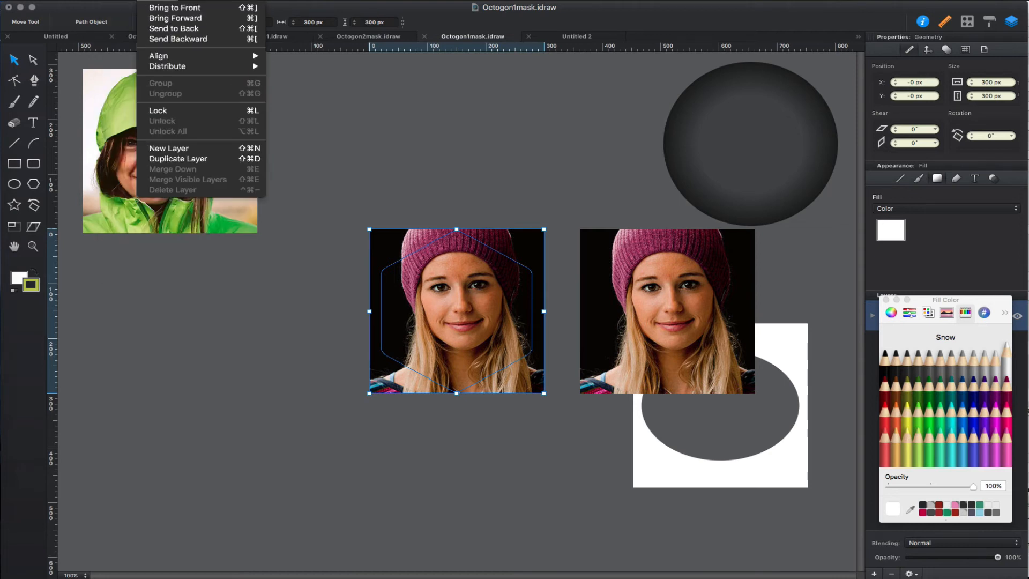
click(158, 7)
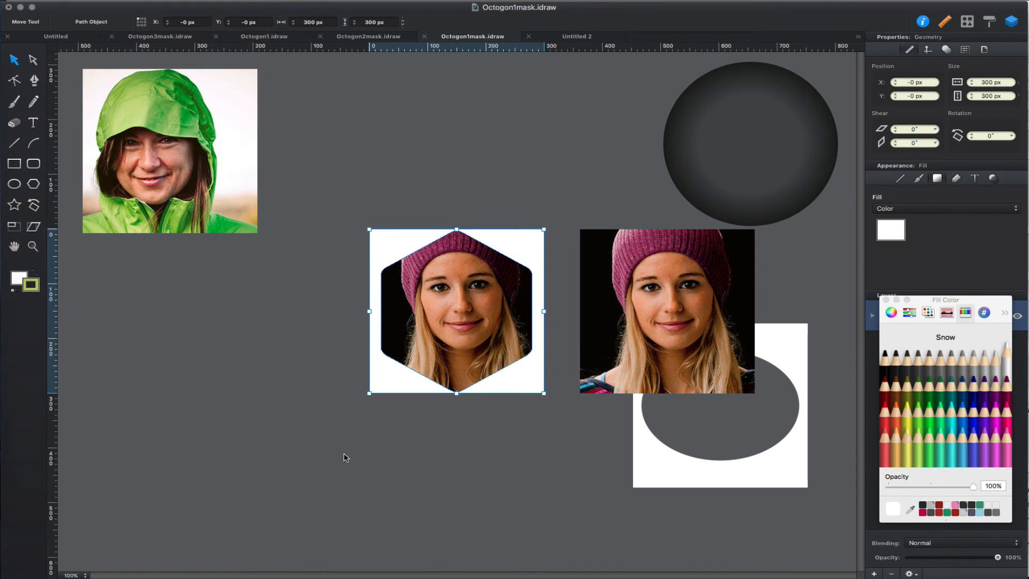
click(403, 492)
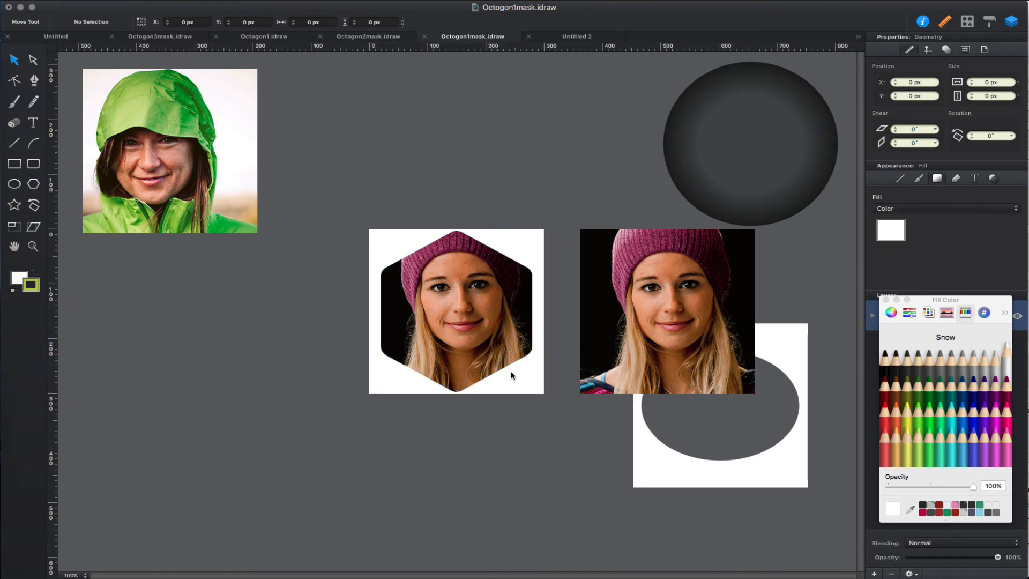
Swap the purple-hat photo behind the hexagon mask for the green-hood photo, aligned at 0, 0 px.
drag(496, 380, 465, 317)
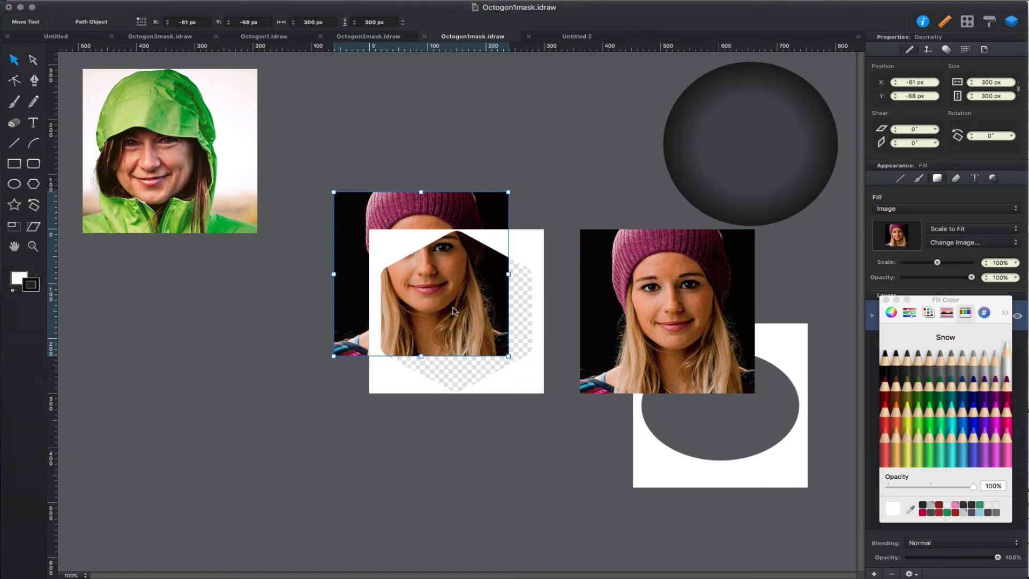
drag(431, 210, 227, 329)
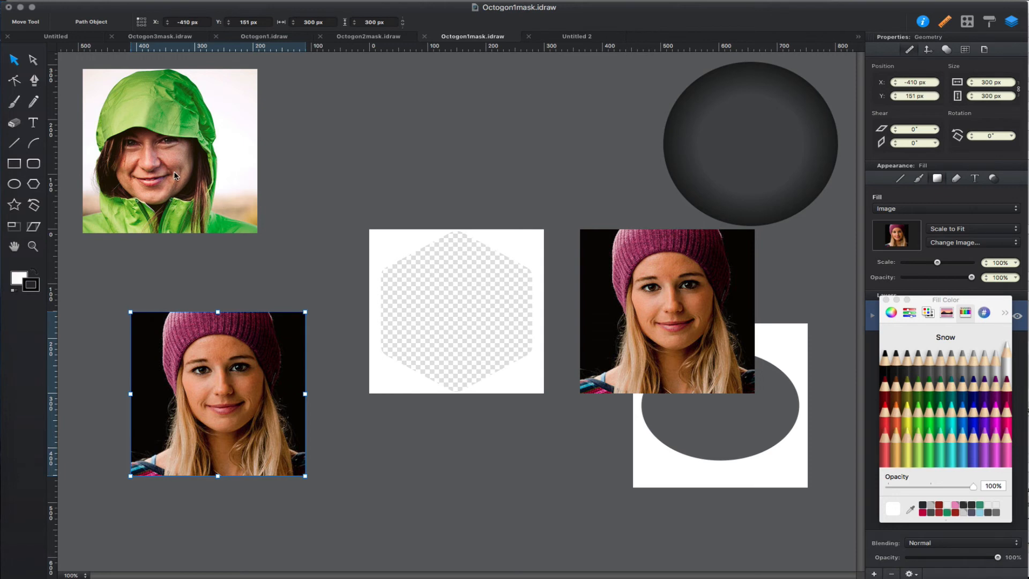
drag(171, 167, 456, 328)
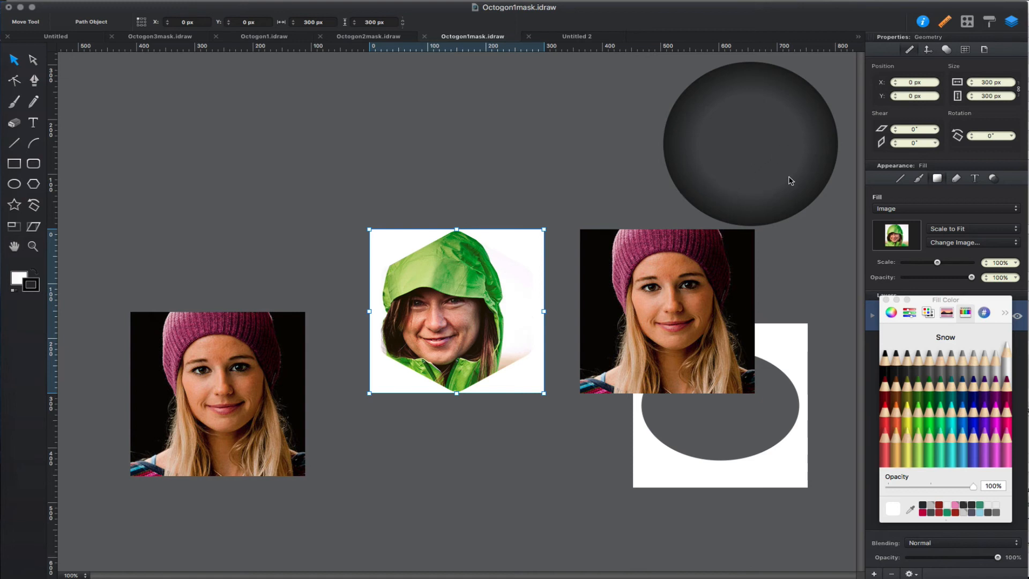
Lay the radial-gradient circle over the masked photo at 0, 0 px and rearrange the two spare purple-hat photos outside the canvas.
mouse_move(797, 178)
mouse_down()
mouse_move(600, 166)
mouse_move(577, 174)
mouse_move(496, 335)
mouse_move(500, 351)
mouse_move(506, 346)
mouse_up()
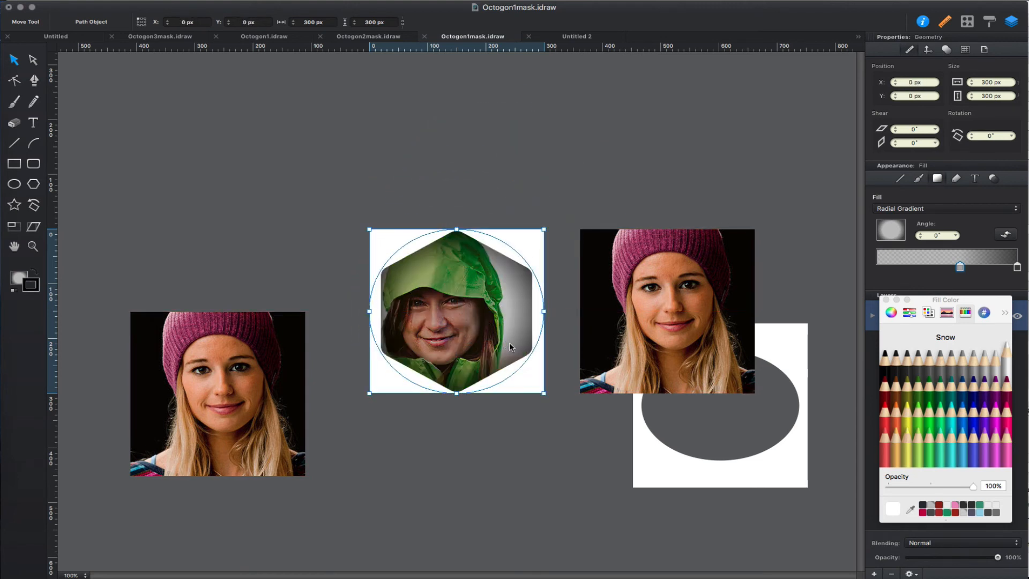
click(549, 158)
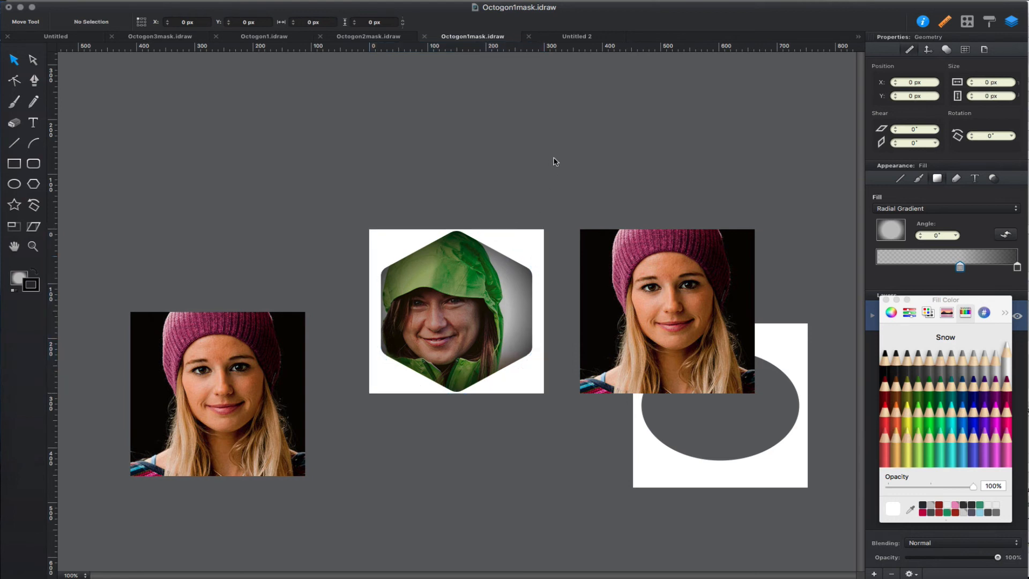
drag(773, 66, 713, 110)
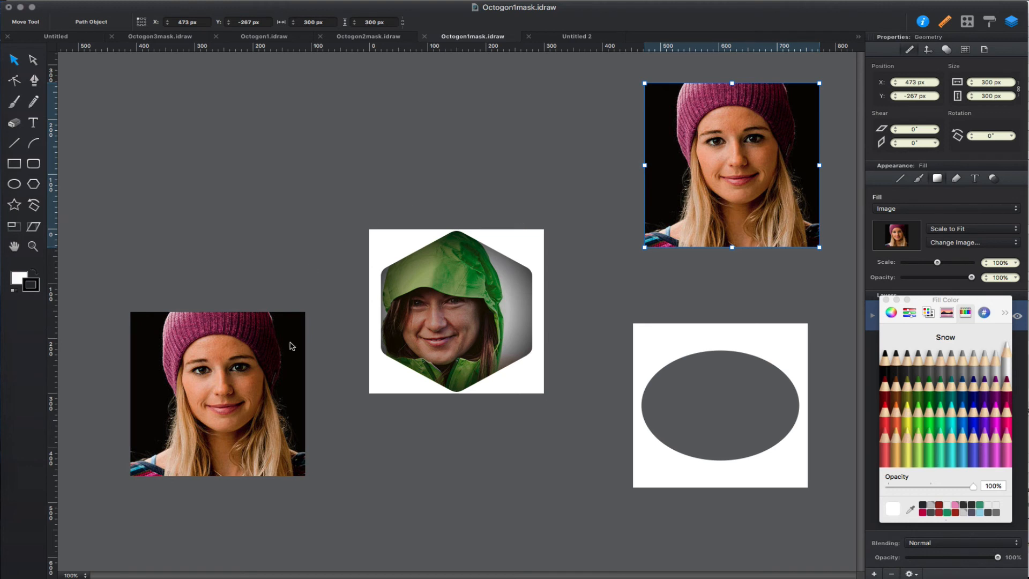
drag(283, 341, 260, 300)
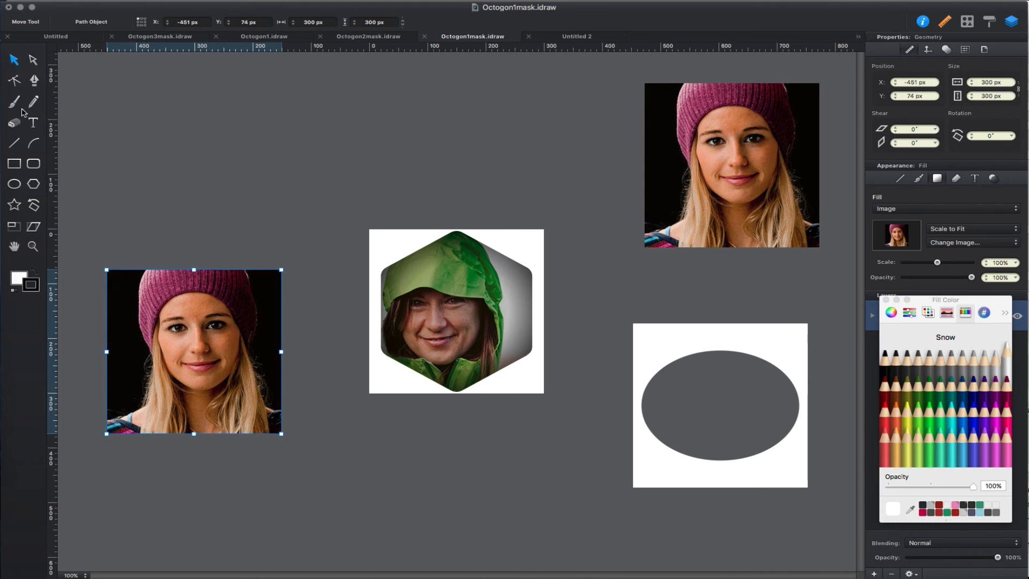
Switch to Safari and open the template site's About Us page.
mouse_move(18, 115)
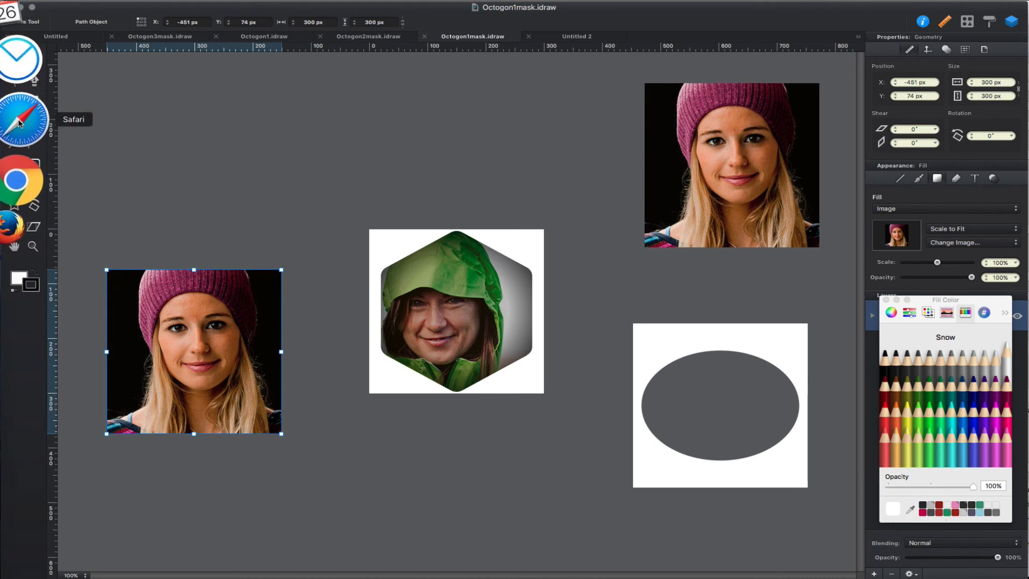
click(18, 122)
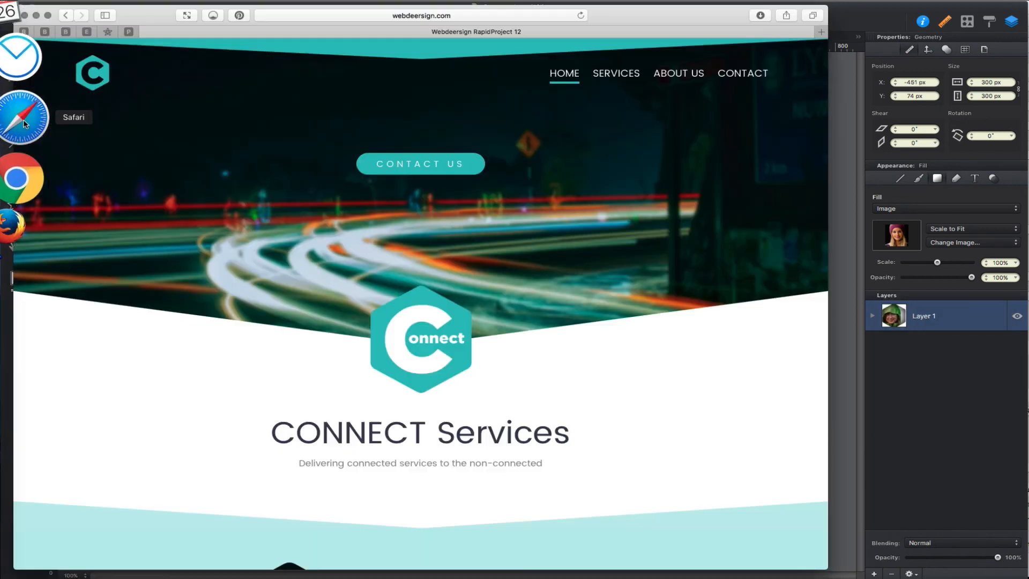
click(676, 77)
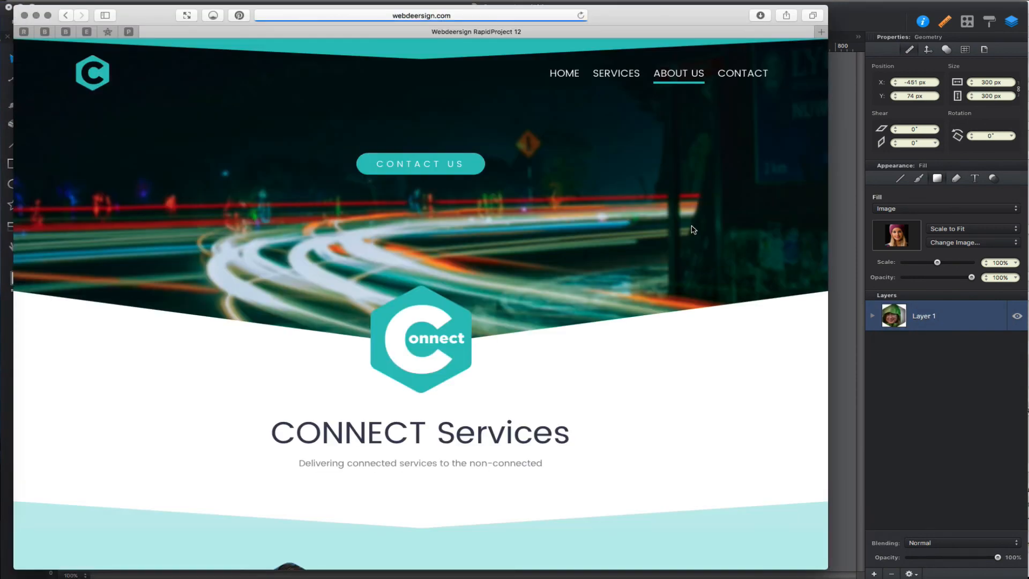
Review the shaped founder and team photos on the About Us page, continuing down to the slideshow of included image shapes.
scroll(673, 240, down, 10)
scroll(673, 240, up, 3)
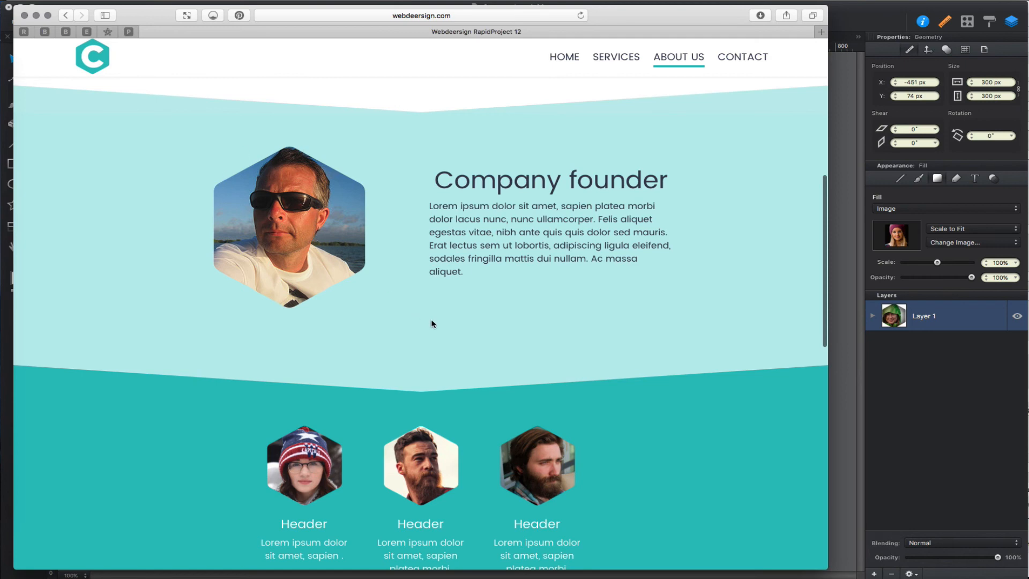
scroll(431, 319, down, 10)
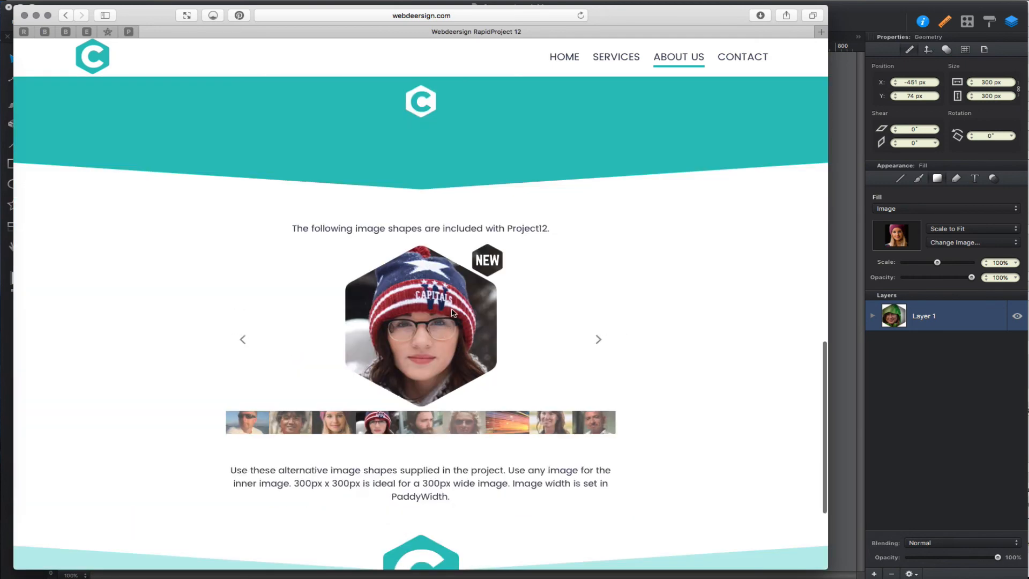
View the image shapes included with Project12 in the slideshow, from the first thumbnail to the last, and the usage note beneath.
click(262, 423)
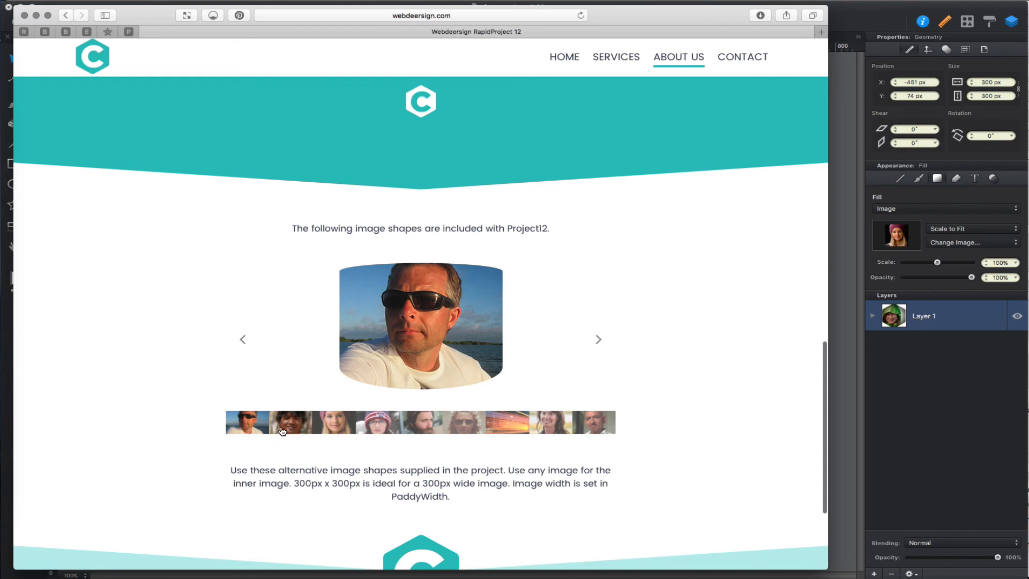
click(286, 431)
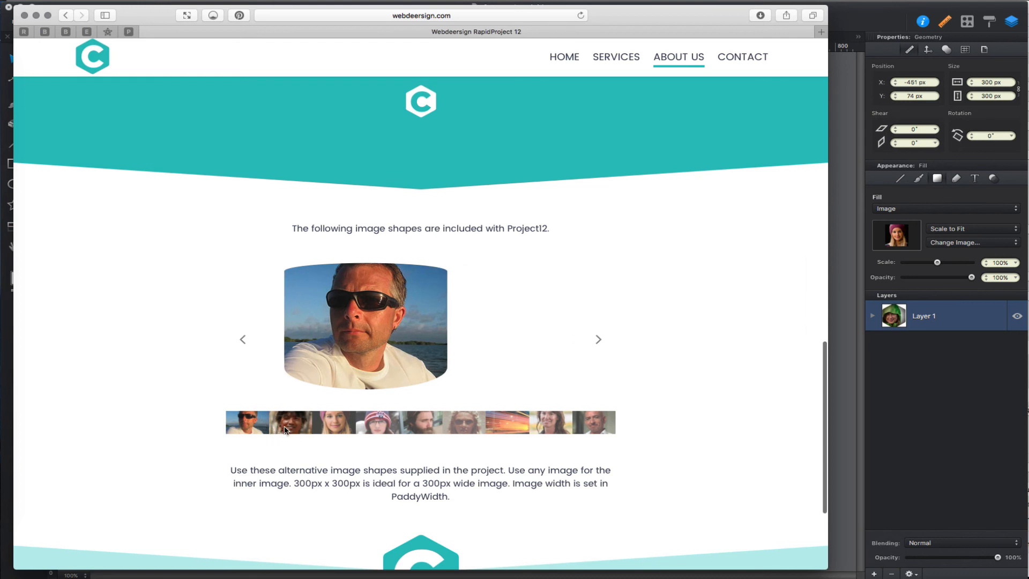
click(341, 426)
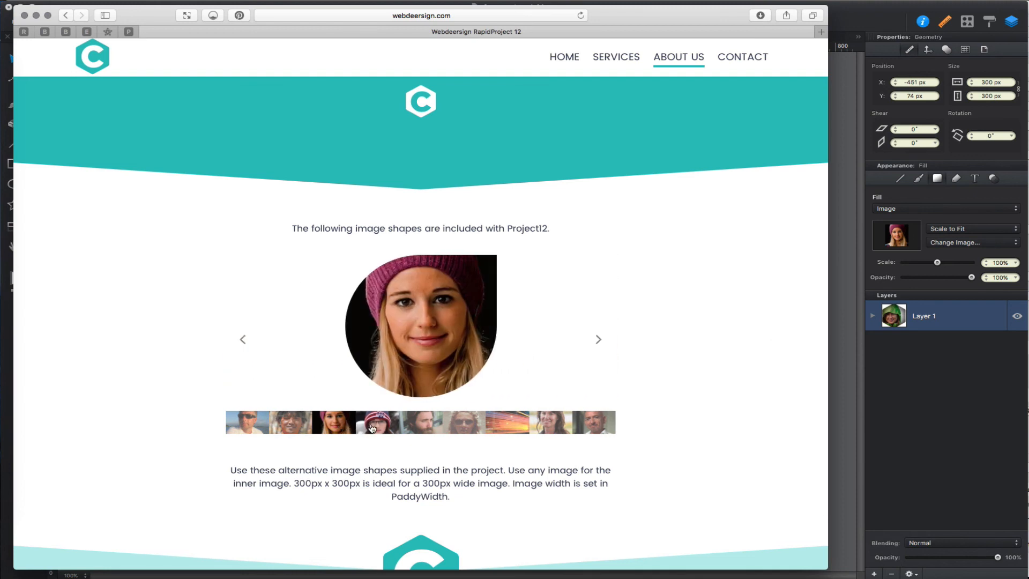
click(372, 427)
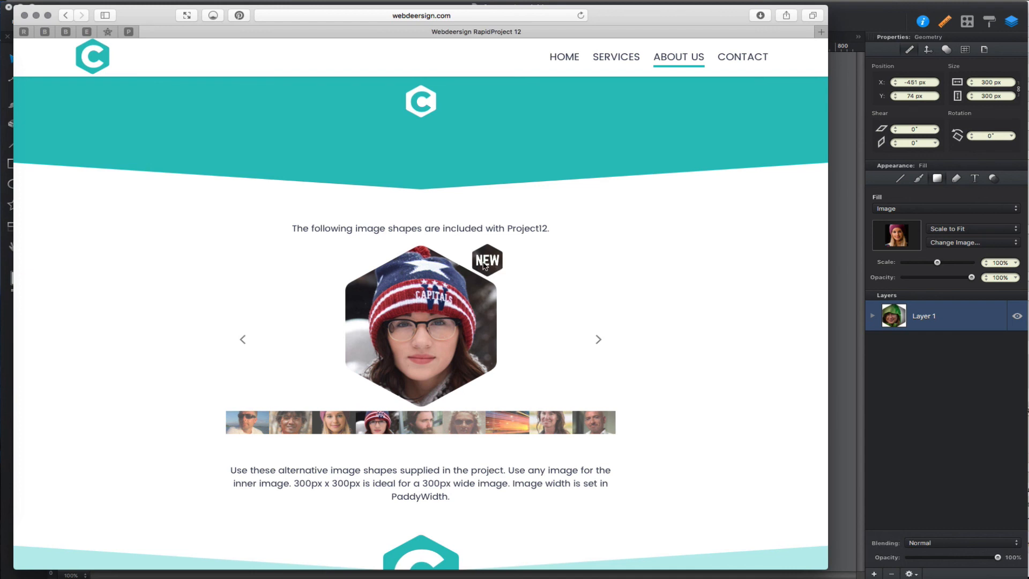
click(428, 429)
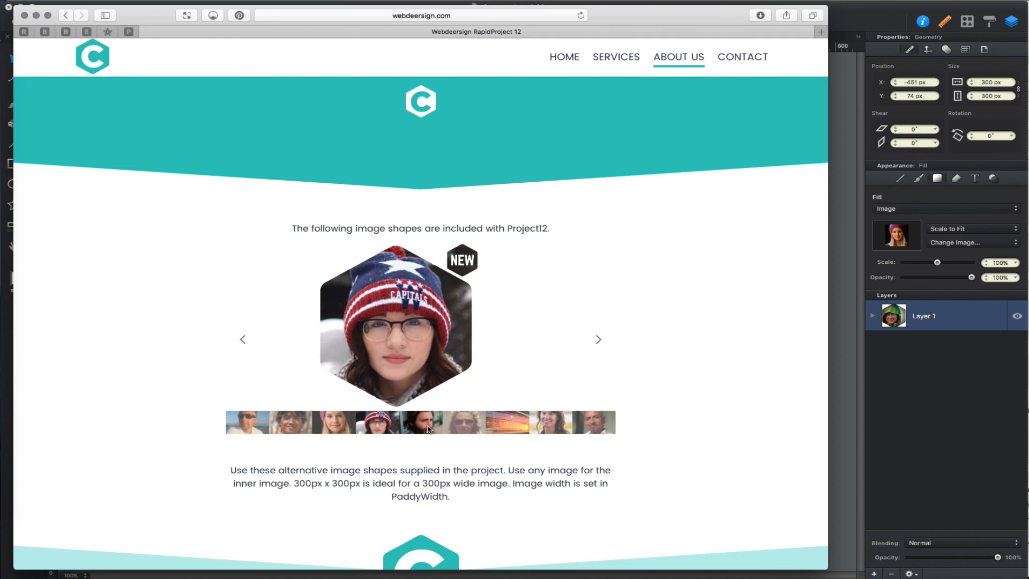
click(467, 426)
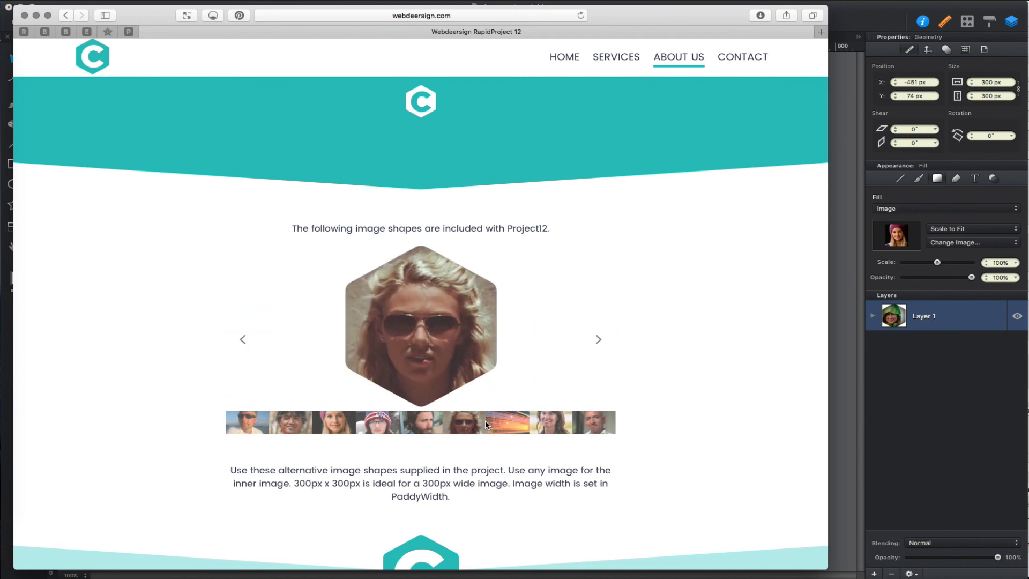
click(498, 424)
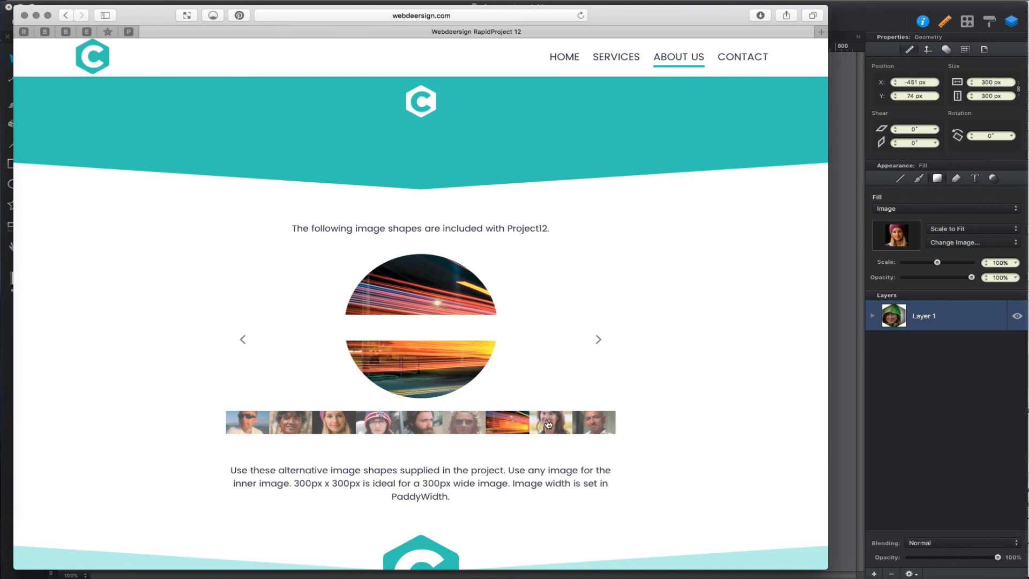
click(597, 426)
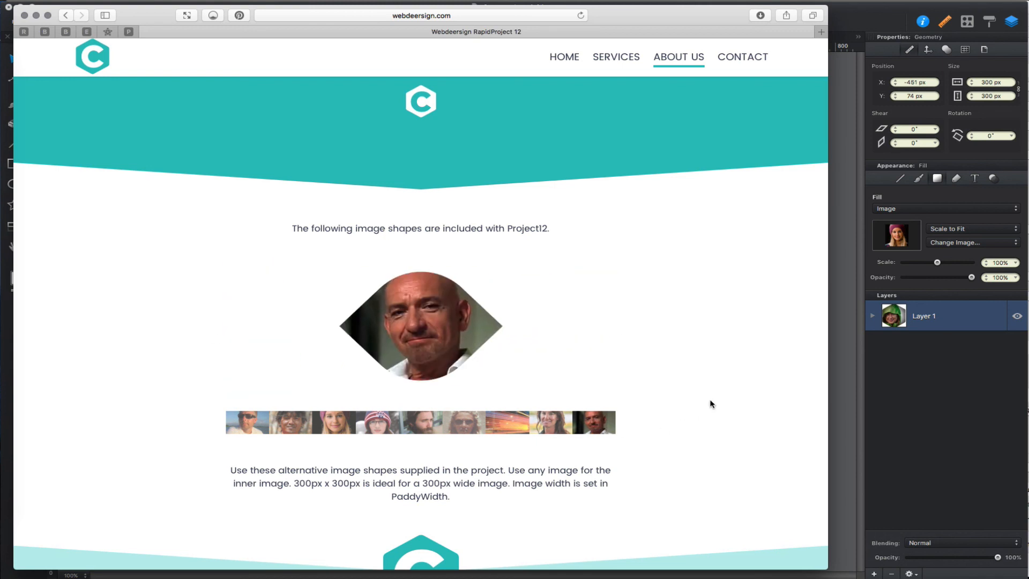
scroll(707, 400, down, 3)
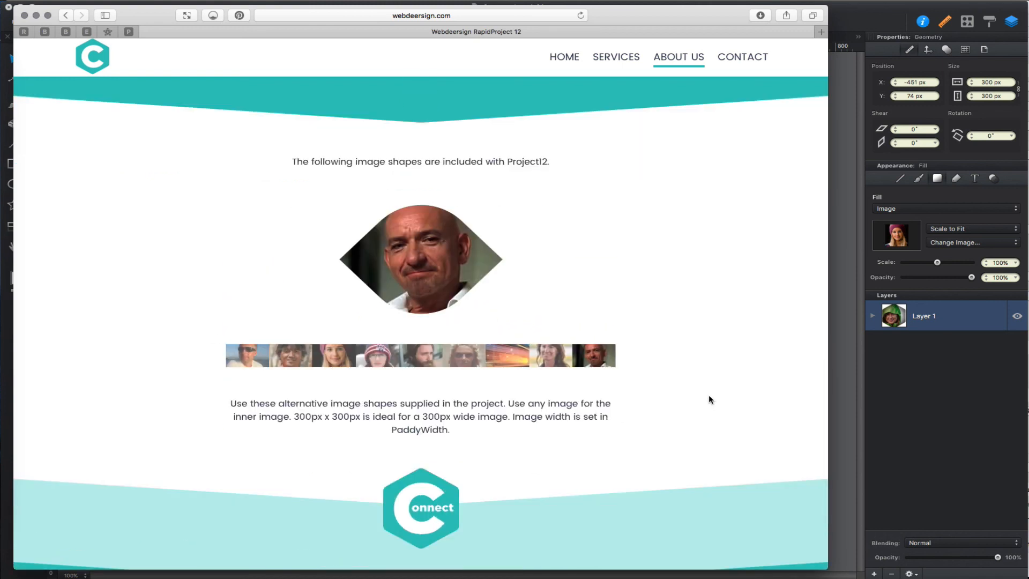